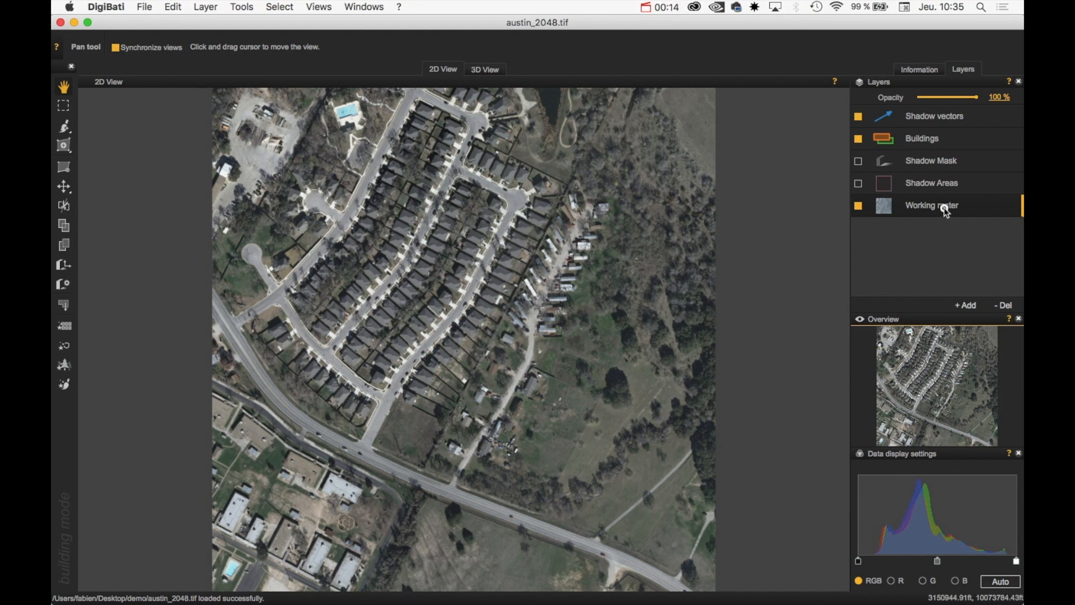
# Switch the right panel to Information to see austin_2048.tif's size, resolution, CRS and bit depth
pyautogui.click(918, 69)
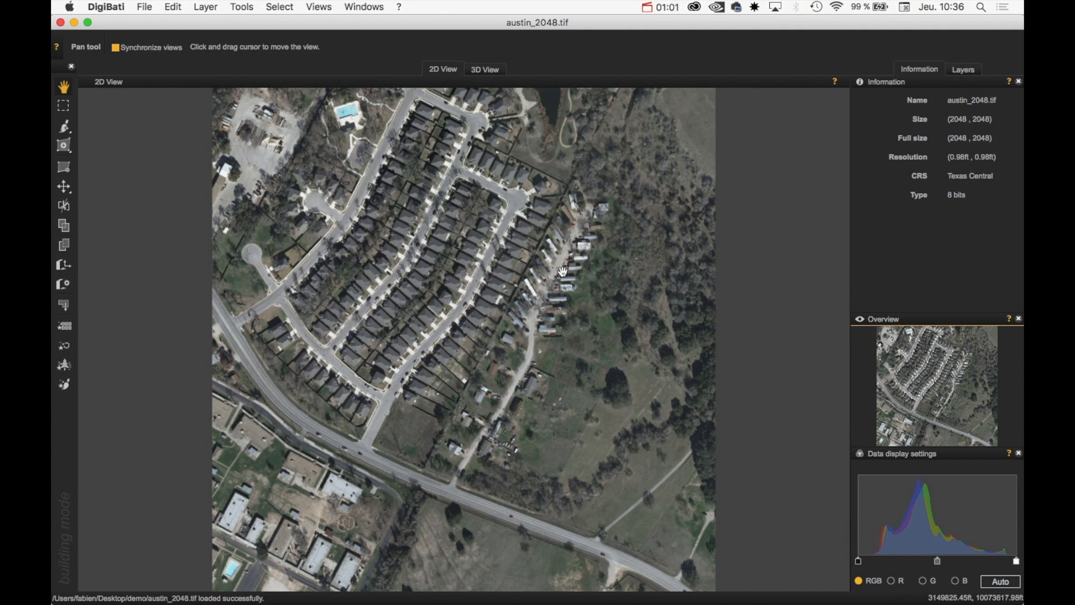
pyautogui.moveTo(220, 599)
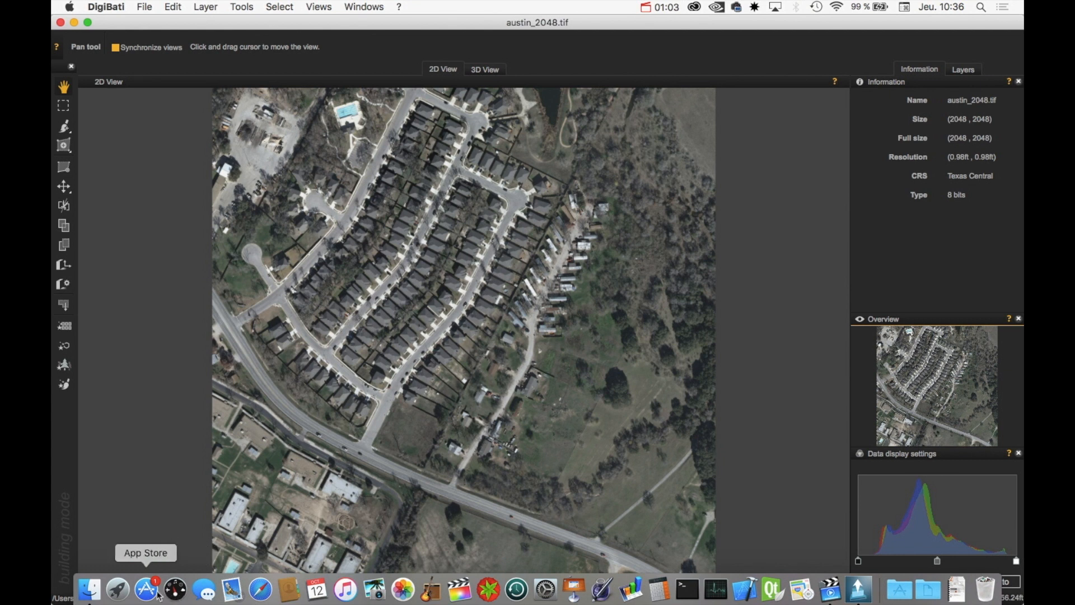
pyautogui.click(90, 589)
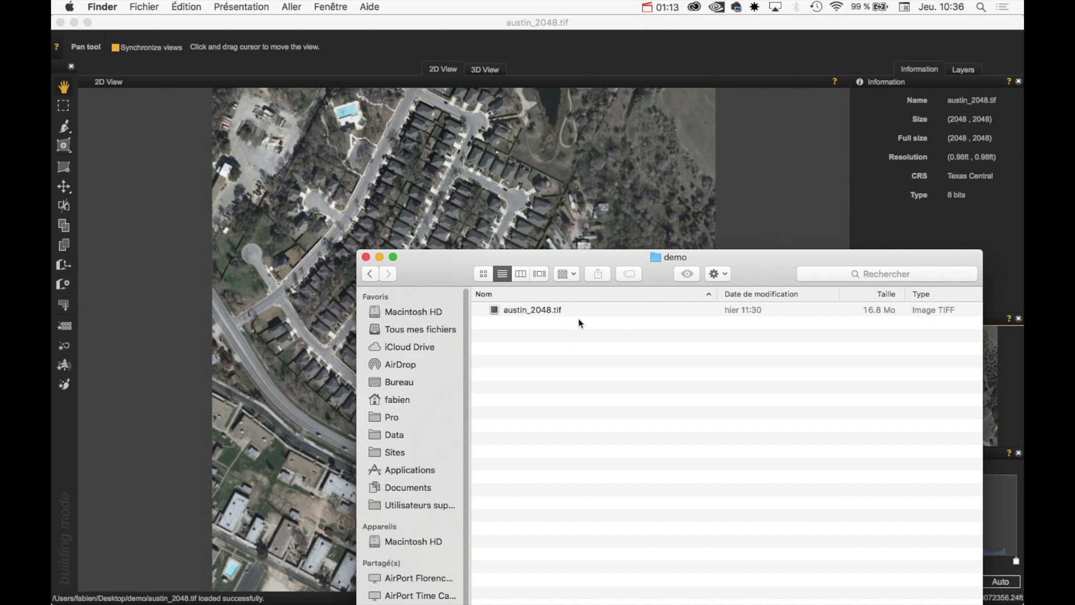
pyautogui.click(563, 173)
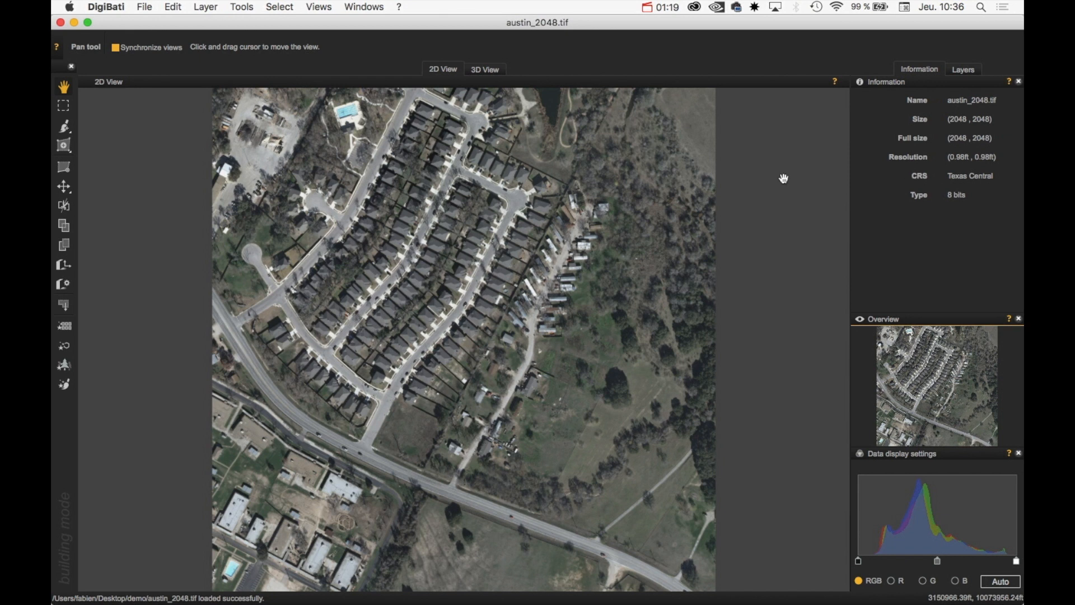
pyautogui.click(178, 5)
# Check that the CRS is EPSG 32139 NAD83 / Texas Central and cancel without changes
pyautogui.click(193, 58)
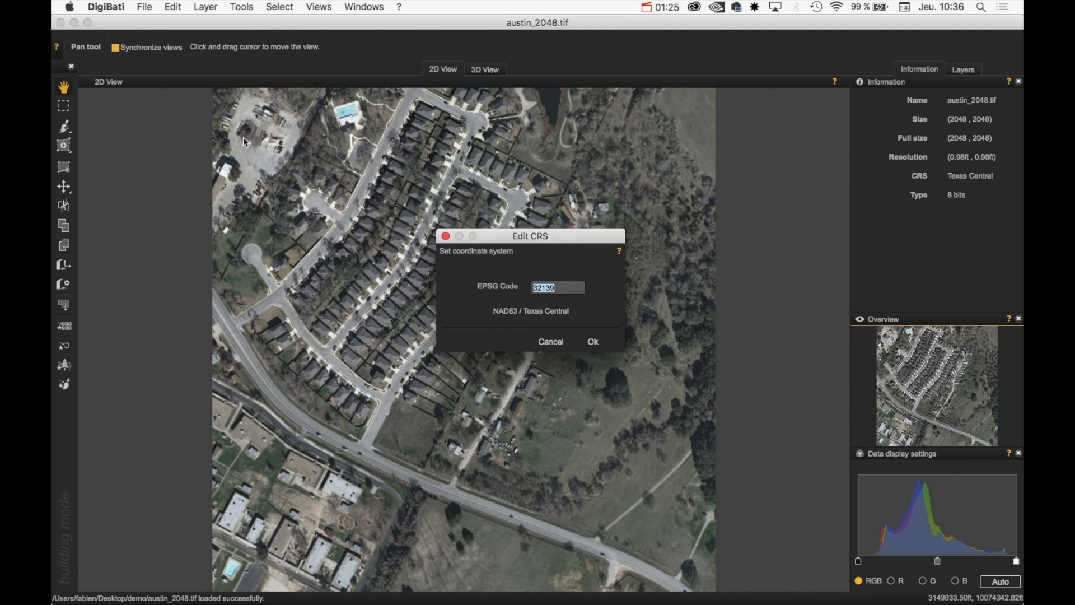
pyautogui.click(175, 5)
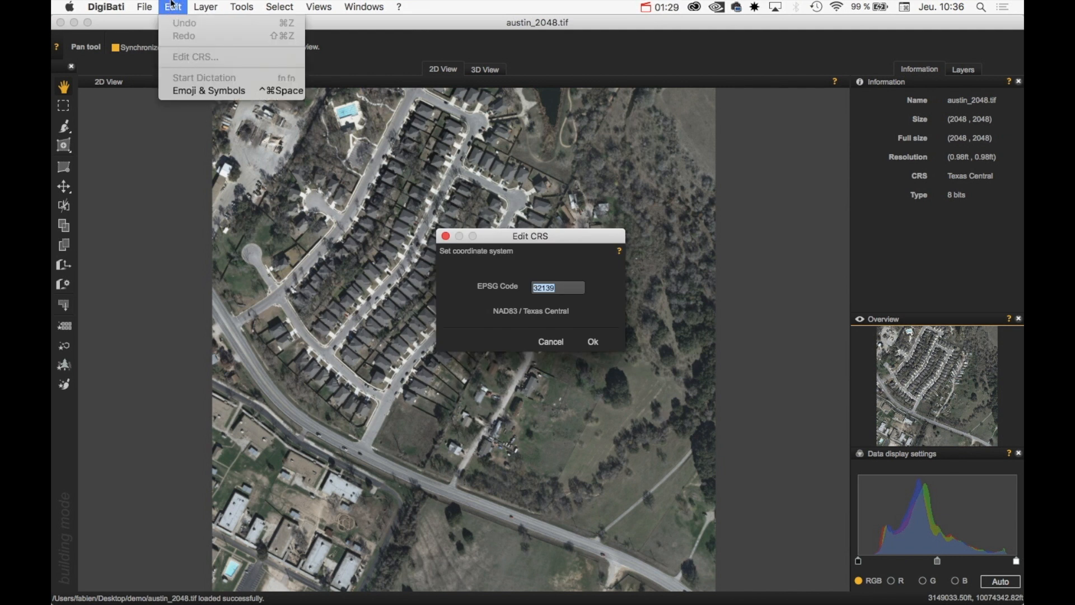
pyautogui.click(312, 135)
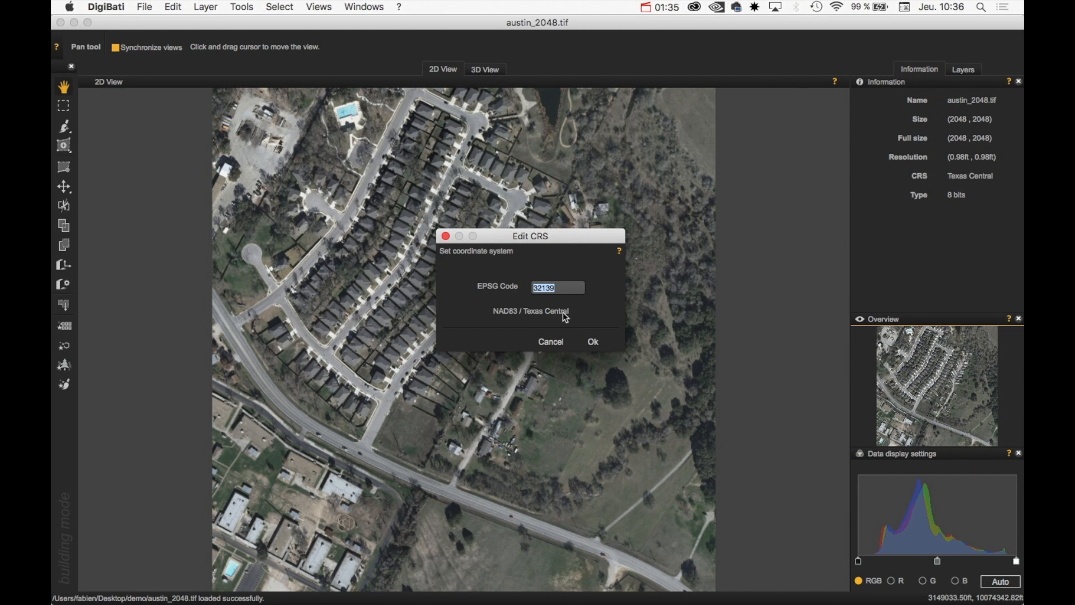
pyautogui.click(550, 348)
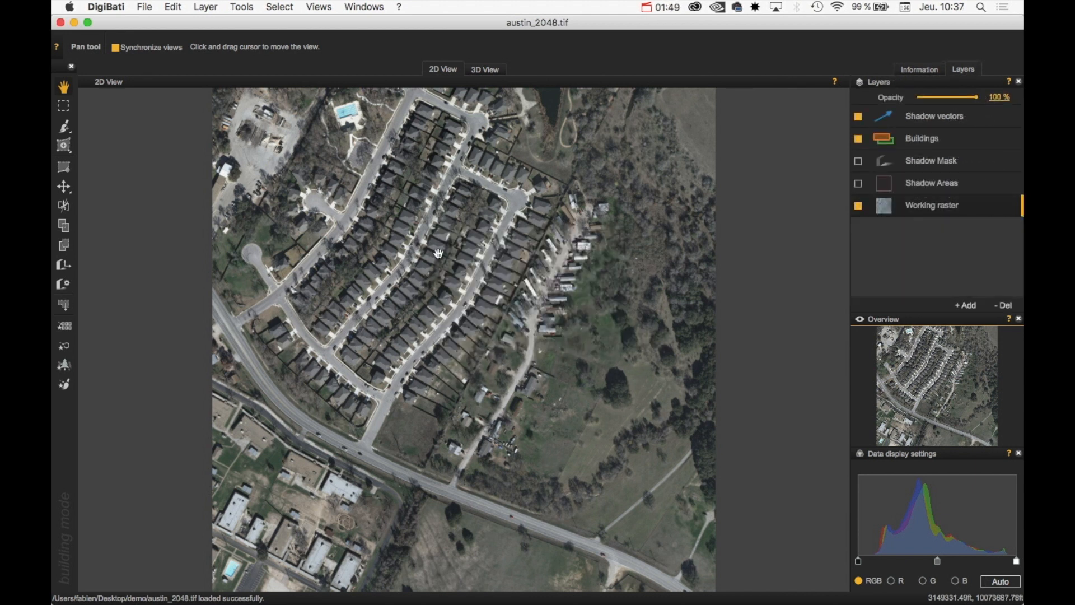
# Zoom and pan the 2D view onto the dense housing blocks in the upper image
pyautogui.scroll(3, 437, 254)
pyautogui.moveTo(468, 276); pyautogui.dragTo(455, 312)
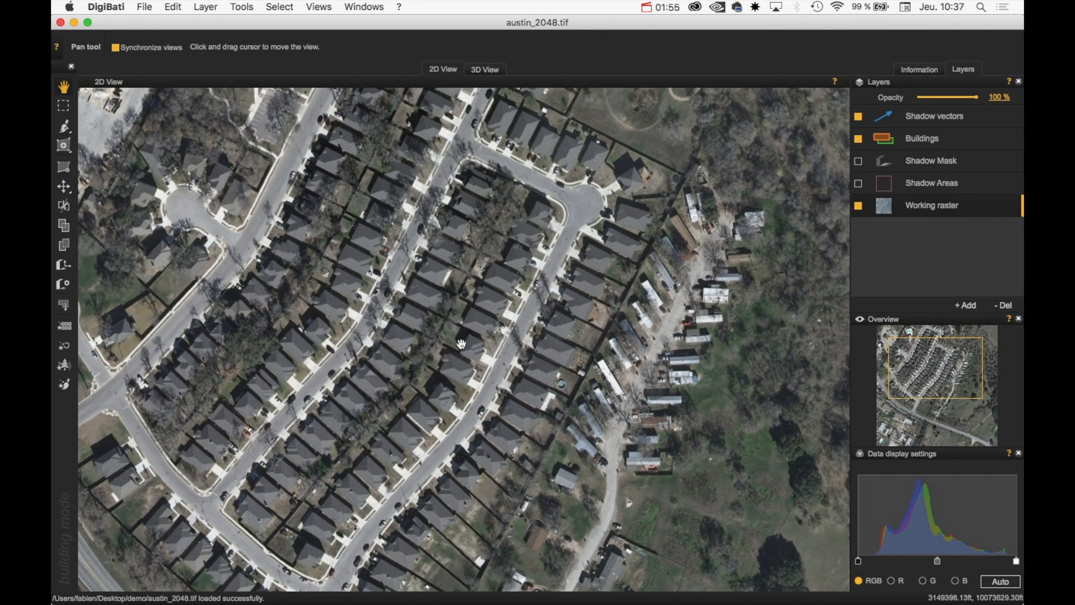
pyautogui.moveTo(496, 293); pyautogui.dragTo(485, 277)
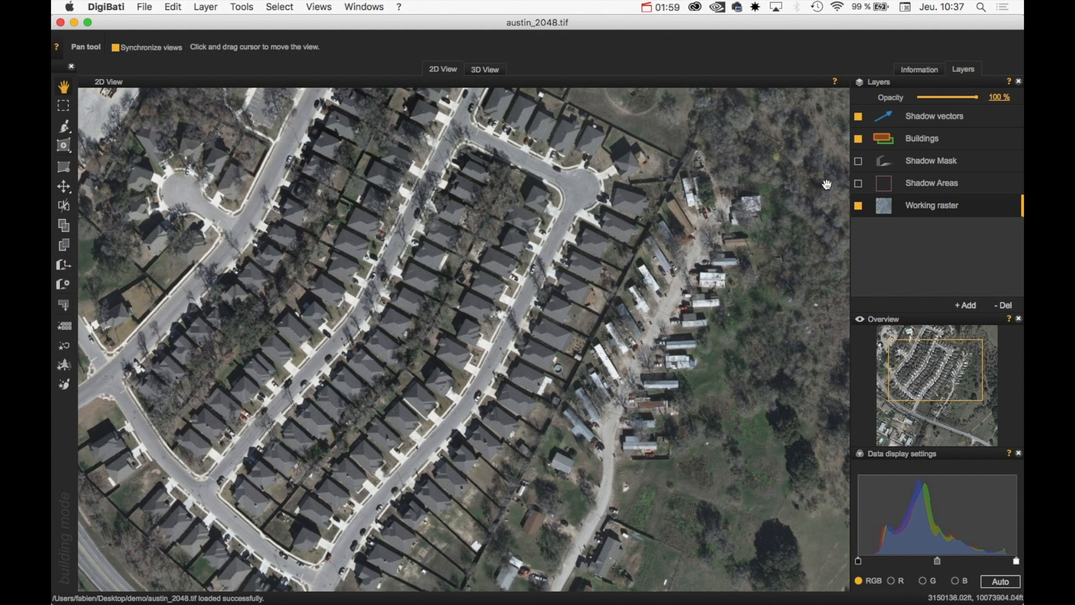
# Turn on the Shadow Mask layer over the houses and raise its threshold from 124 to 181
pyautogui.click(927, 168)
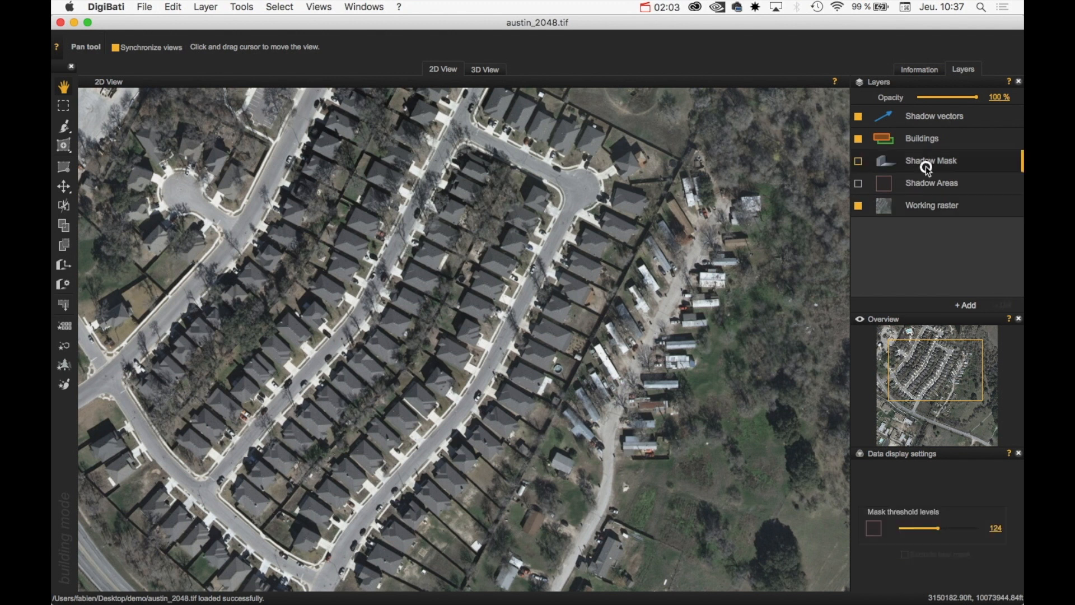
pyautogui.click(857, 162)
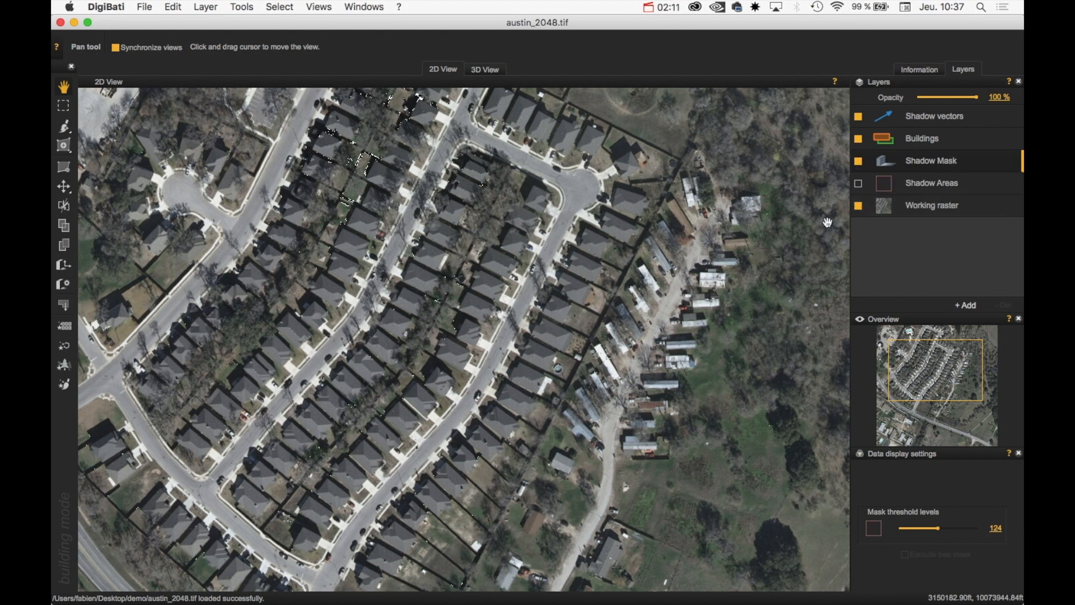
pyautogui.moveTo(586, 187); pyautogui.dragTo(600, 224)
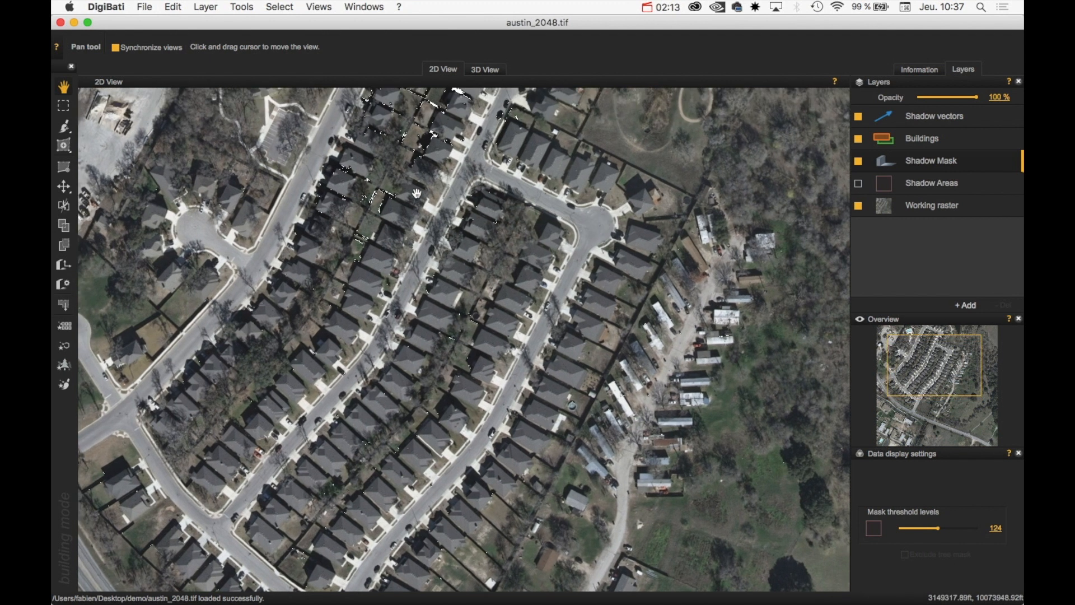
pyautogui.moveTo(427, 141); pyautogui.dragTo(394, 231)
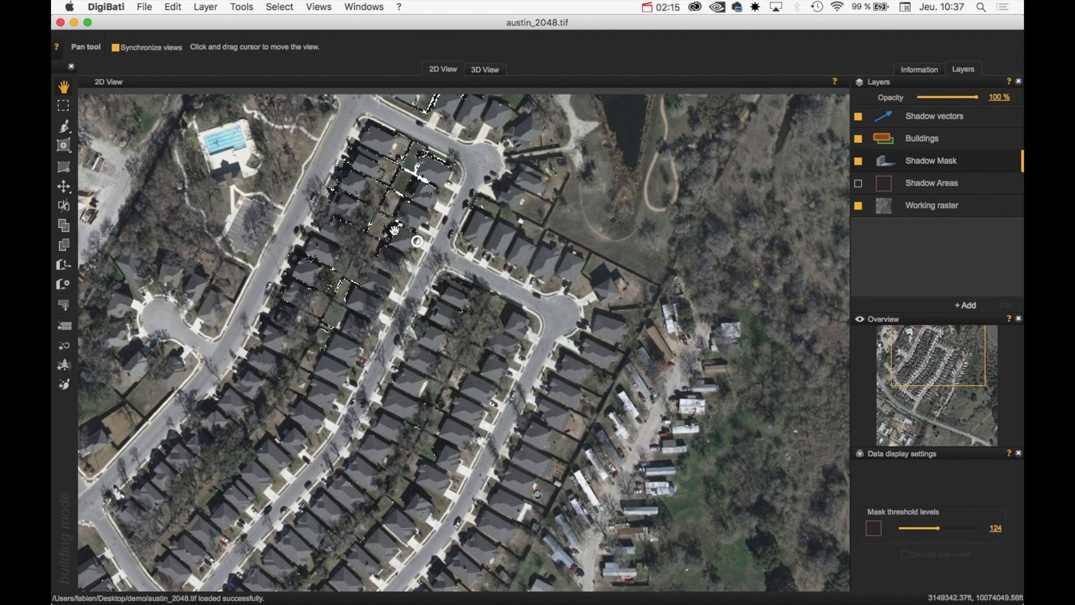
pyautogui.moveTo(396, 177); pyautogui.dragTo(400, 280)
pyautogui.moveTo(426, 327); pyautogui.dragTo(450, 157)
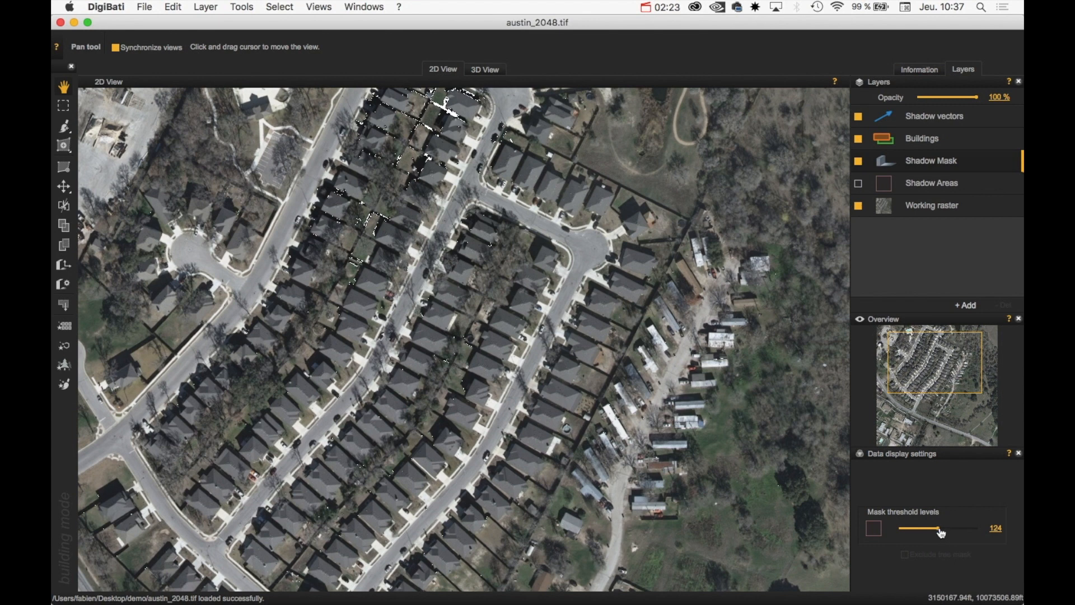
pyautogui.moveTo(941, 530); pyautogui.dragTo(954, 533)
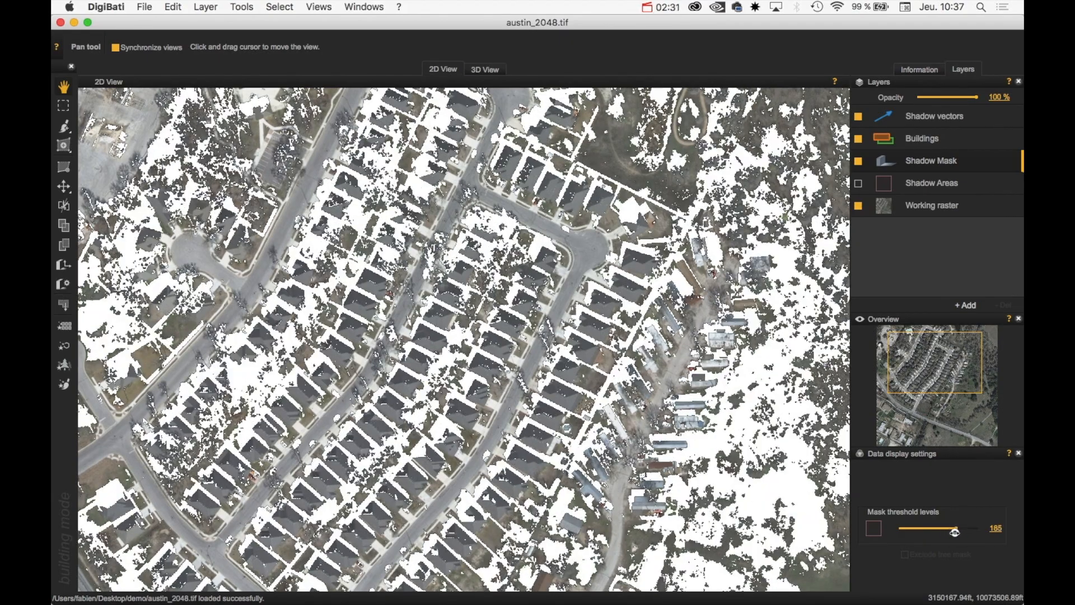
pyautogui.scroll(3, 579, 336)
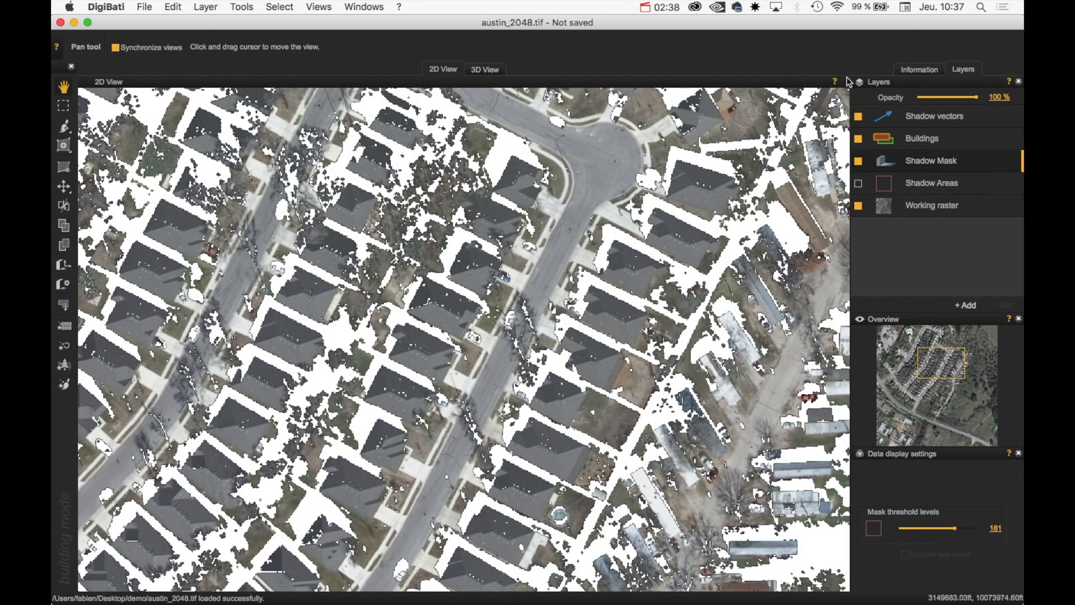
# Compare the mask with the photo, trying thresholds of 201 and 181 across the neighbourhood
pyautogui.click(858, 162)
pyautogui.click(858, 162)
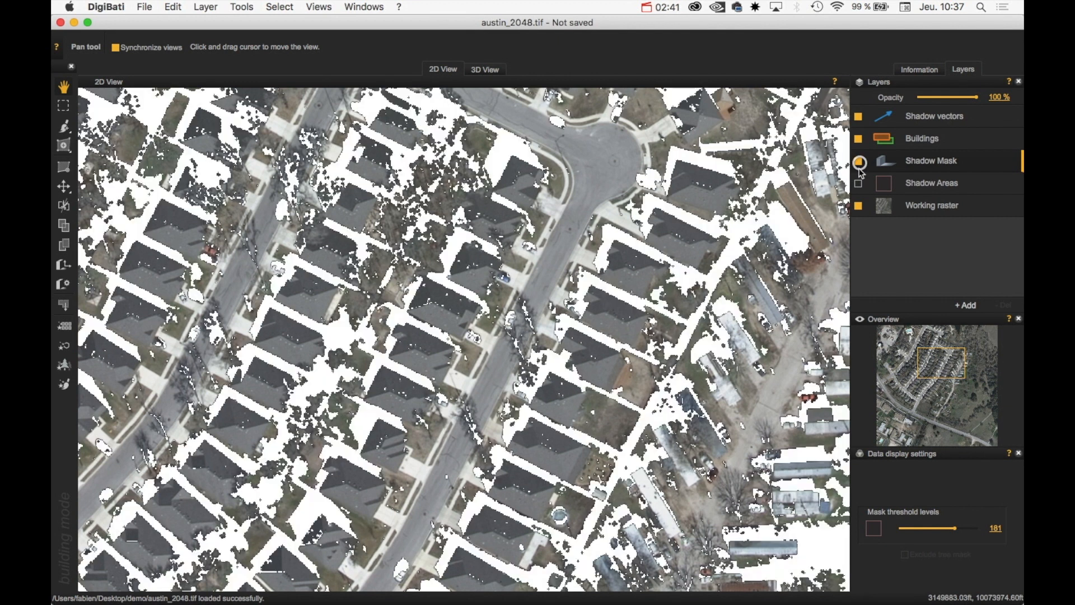
pyautogui.moveTo(954, 529); pyautogui.dragTo(960, 528)
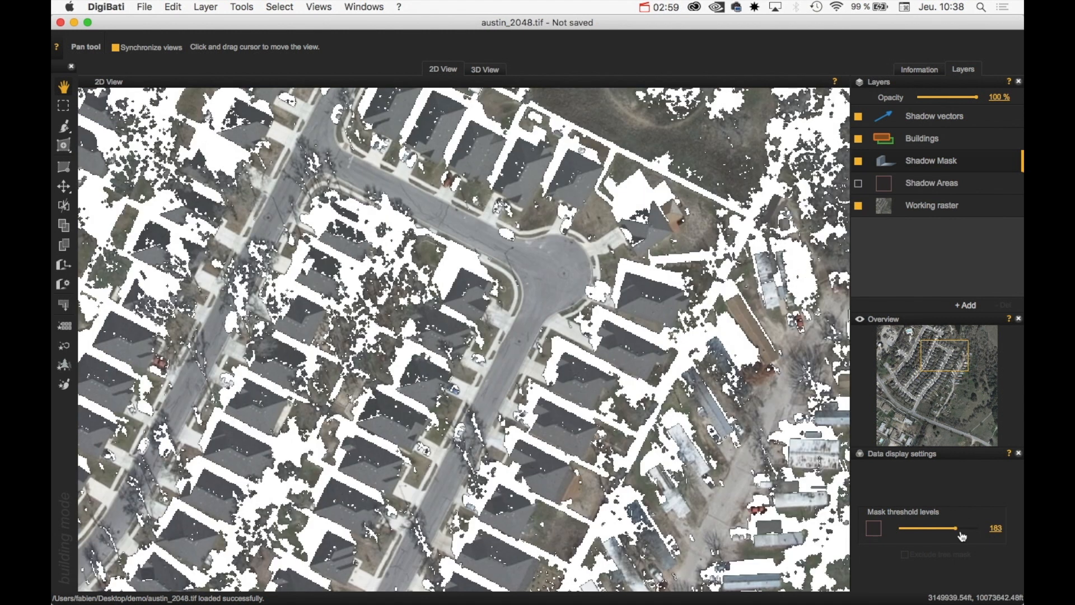
pyautogui.moveTo(957, 533); pyautogui.dragTo(953, 529)
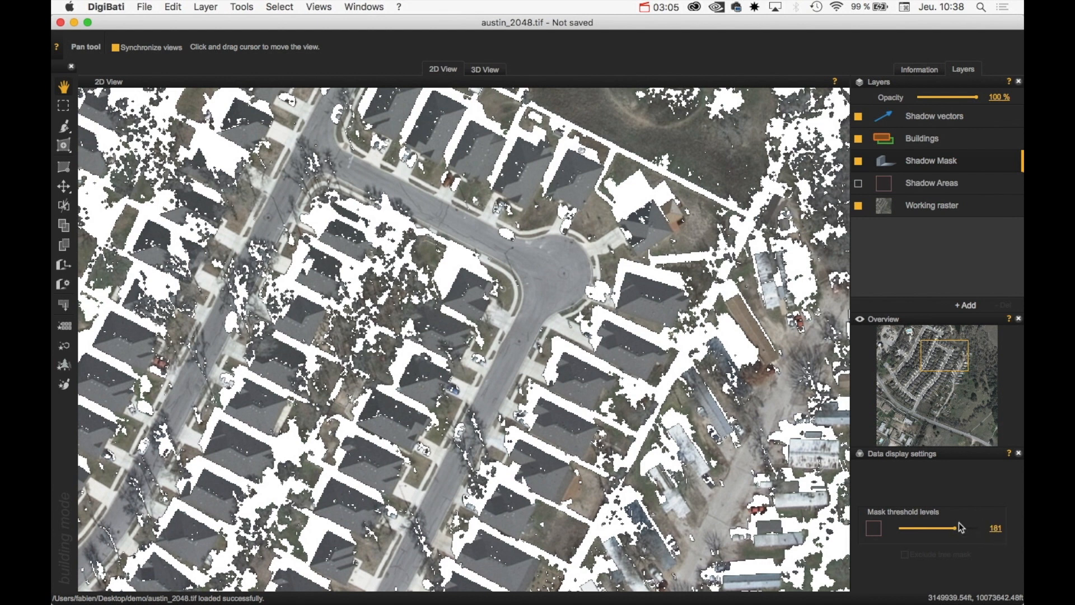
pyautogui.moveTo(461, 370); pyautogui.dragTo(637, 169)
pyautogui.scroll(-5, 594, 369)
pyautogui.moveTo(550, 439); pyautogui.dragTo(488, 207)
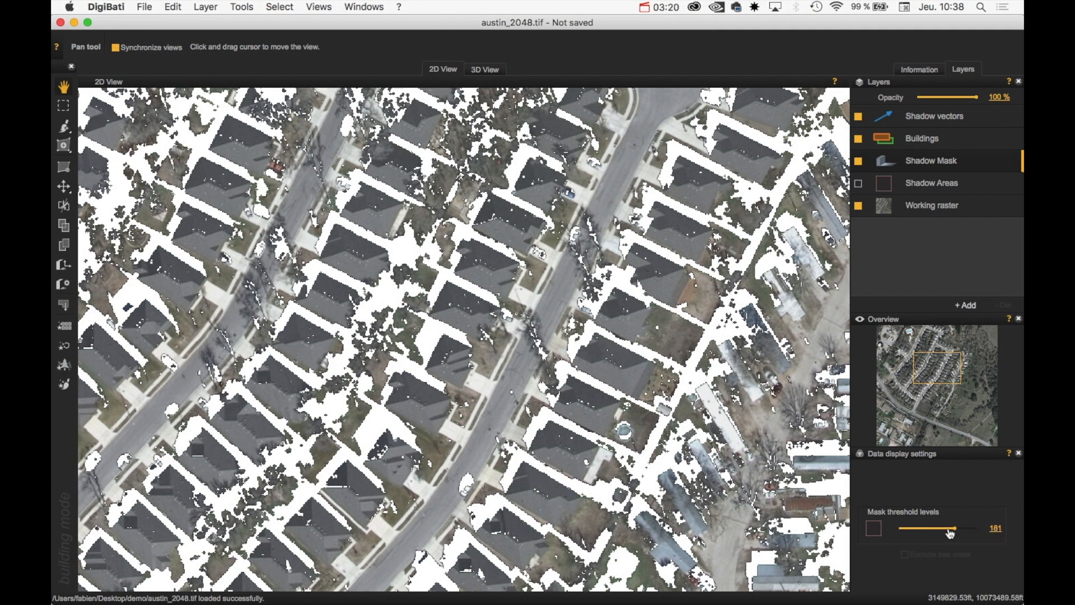
# Enter a mask threshold of 180, then fine-tune the slider to shrink the mask
pyautogui.click(996, 530)
pyautogui.write('180')
pyautogui.press('Return')
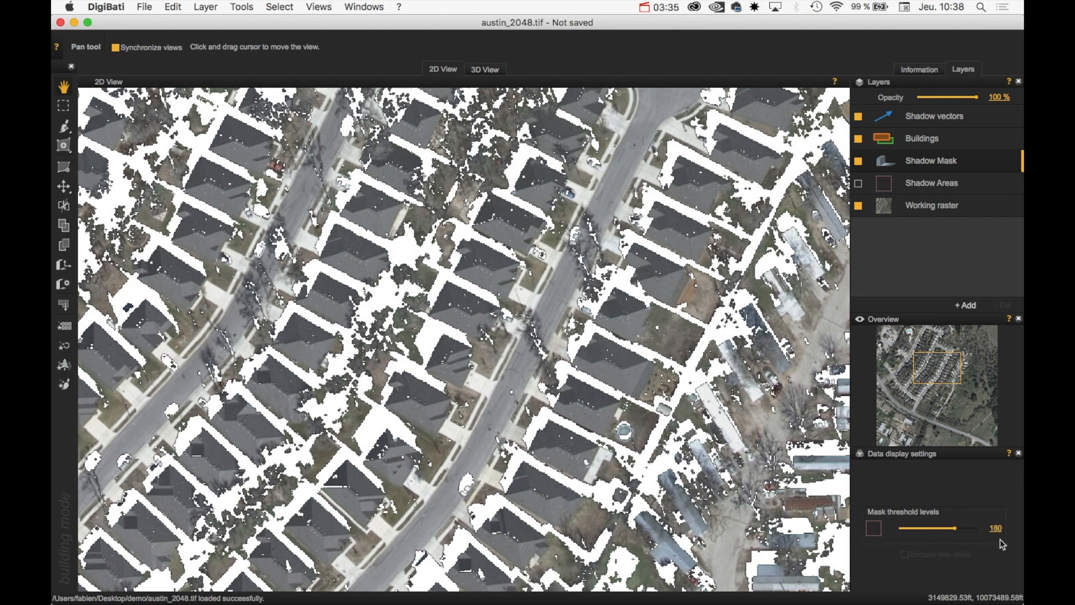
pyautogui.moveTo(995, 530)
pyautogui.mouseDown()
pyautogui.moveTo(981, 532)
pyautogui.moveTo(1006, 533)
pyautogui.moveTo(975, 545)
pyautogui.moveTo(985, 541)
pyautogui.mouseUp()
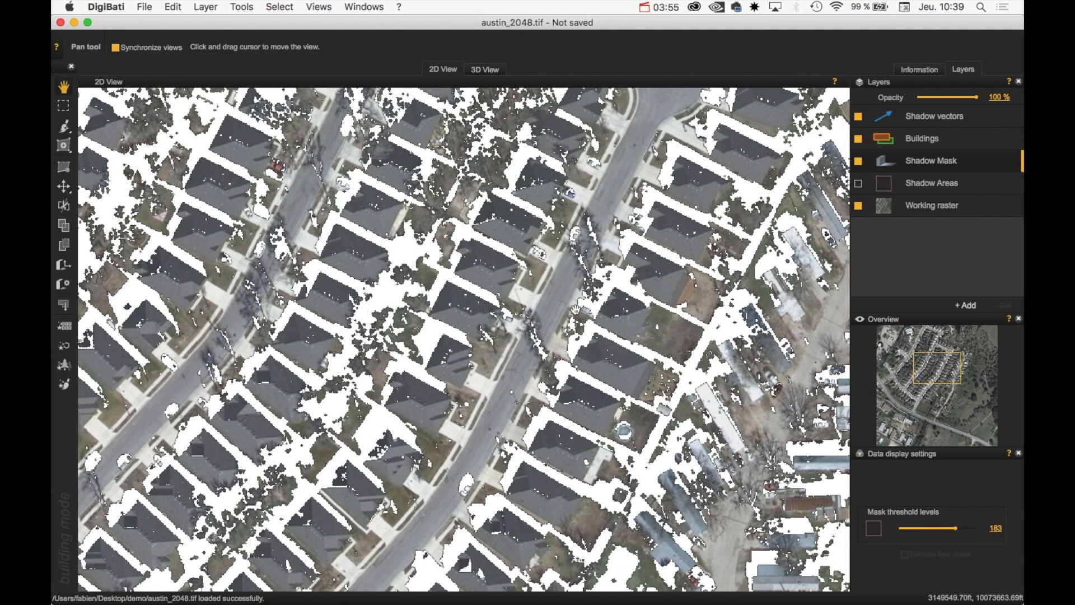
pyautogui.scroll(-2, 576, 309)
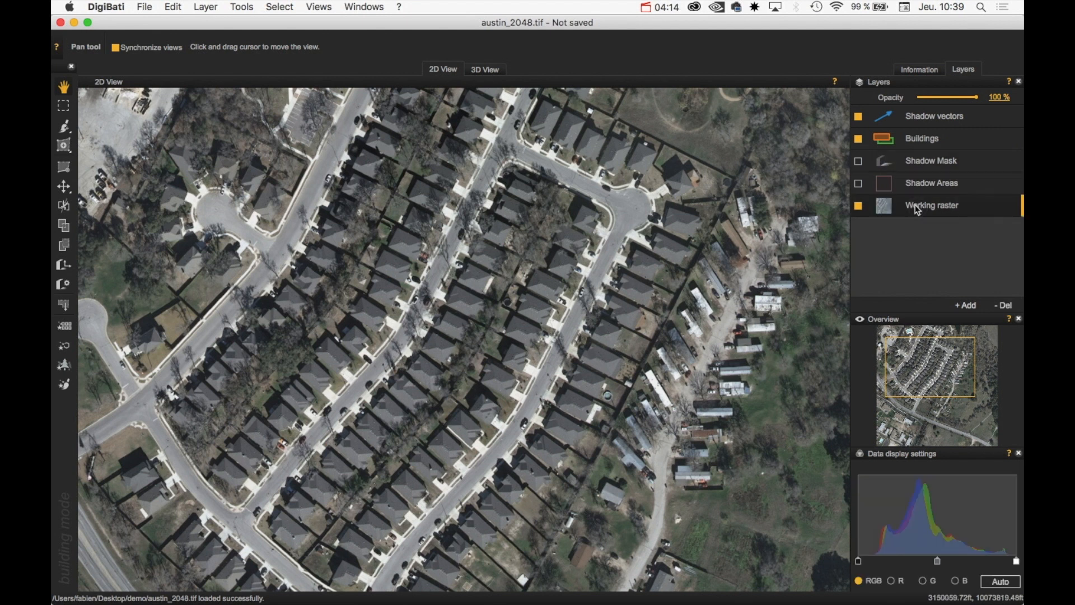
# Frame the house beside the cul-de-sac and brush over its roof to extract a building polygon
pyautogui.moveTo(644, 235); pyautogui.dragTo(595, 272)
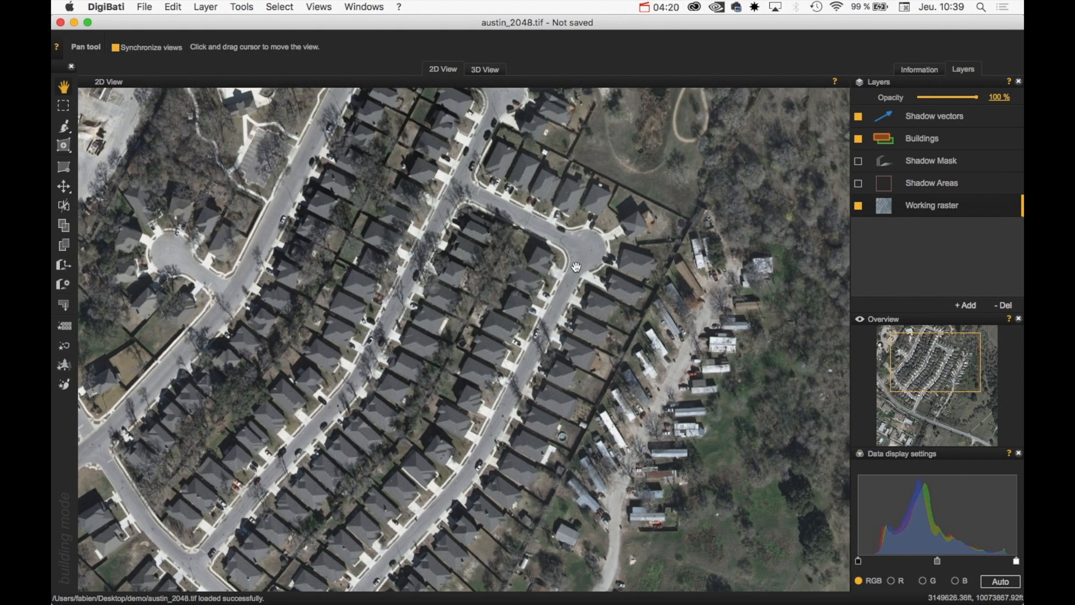
pyautogui.scroll(3, 553, 268)
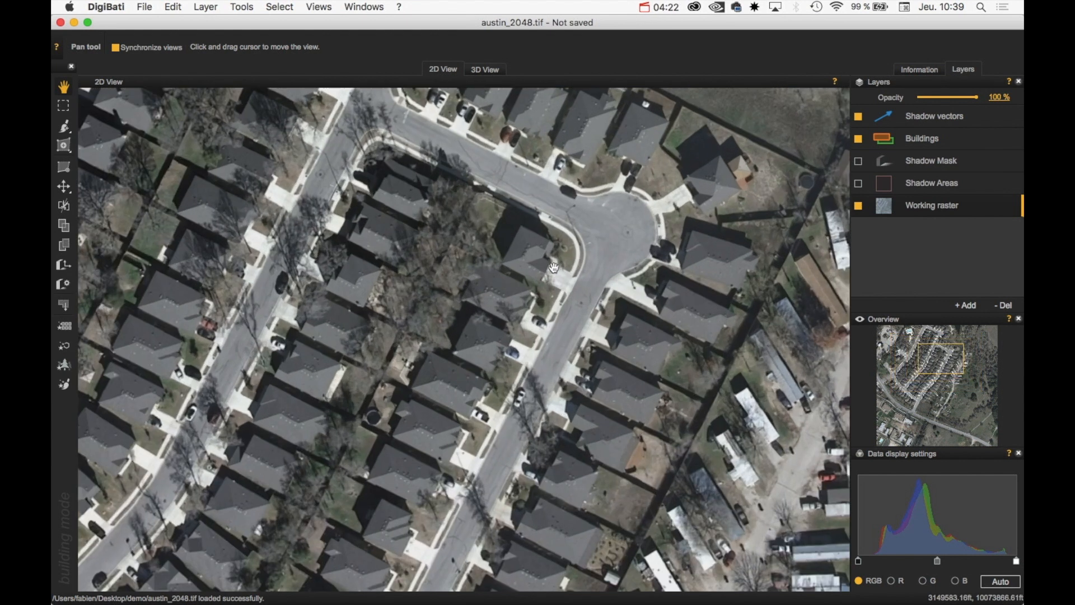
pyautogui.scroll(-3, 536, 274)
pyautogui.moveTo(542, 271); pyautogui.dragTo(523, 279)
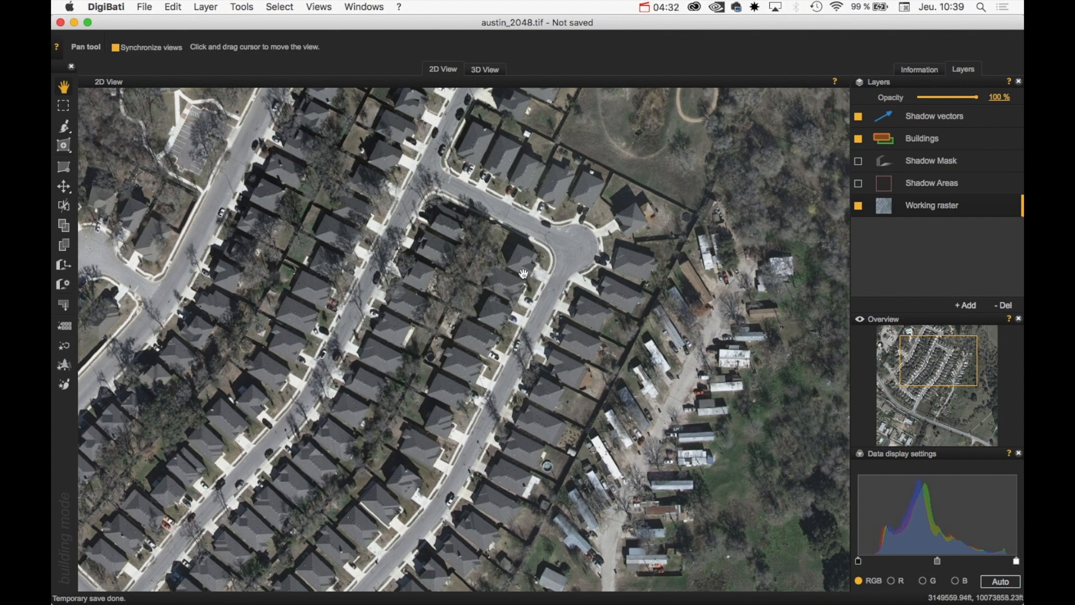
pyautogui.scroll(5, 523, 273)
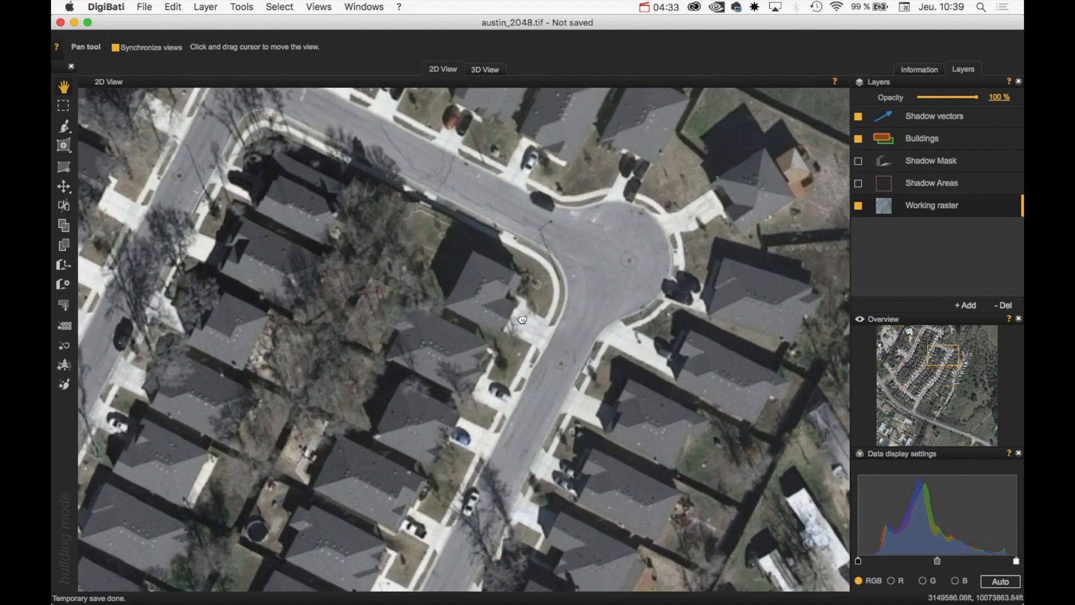
pyautogui.moveTo(522, 319); pyautogui.dragTo(495, 339)
pyautogui.moveTo(475, 309); pyautogui.dragTo(482, 335)
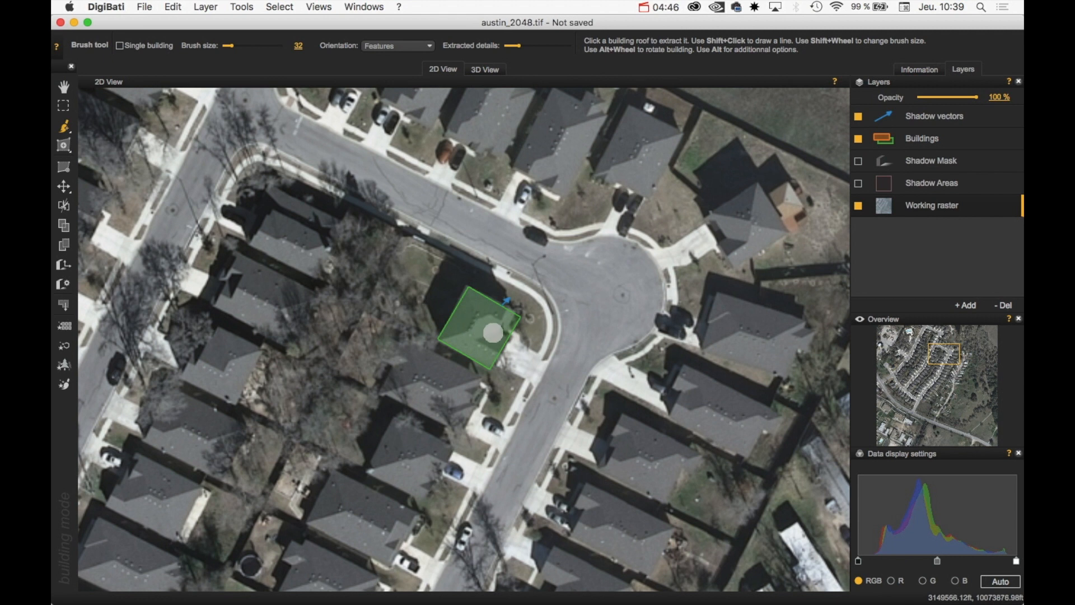
# Pull the polygon's right edge inward so the footprint follows the notched L-shaped roof
pyautogui.press('space')
pyautogui.press('e')
pyautogui.moveTo(511, 338); pyautogui.dragTo(501, 324)
pyautogui.press('b')
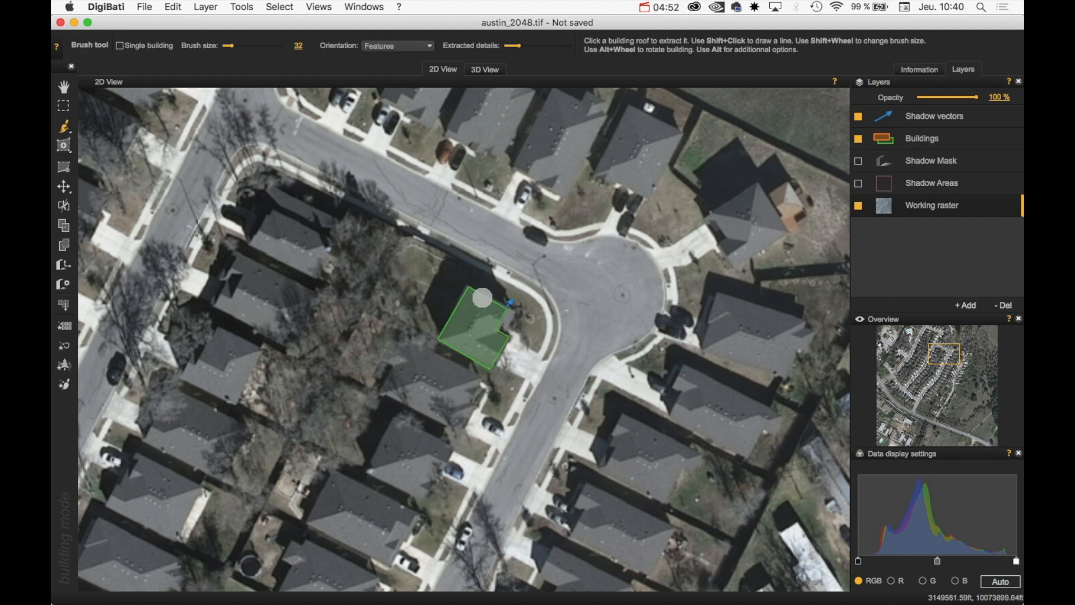
pyautogui.press('space')
pyautogui.moveTo(553, 302); pyautogui.dragTo(511, 289)
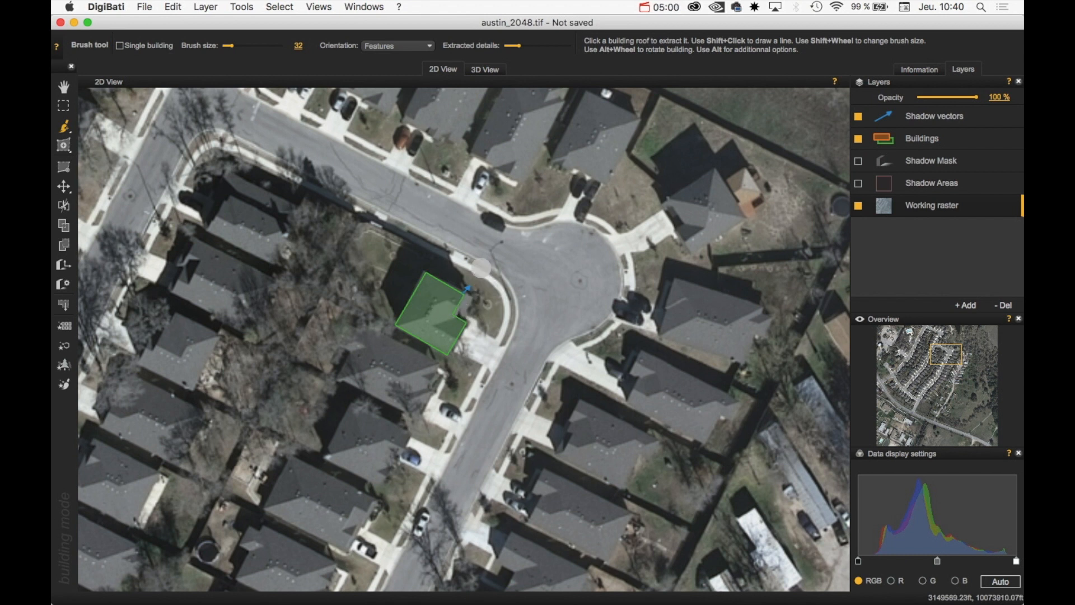
pyautogui.scroll(2, 444, 300)
pyautogui.scroll(1, 444, 301)
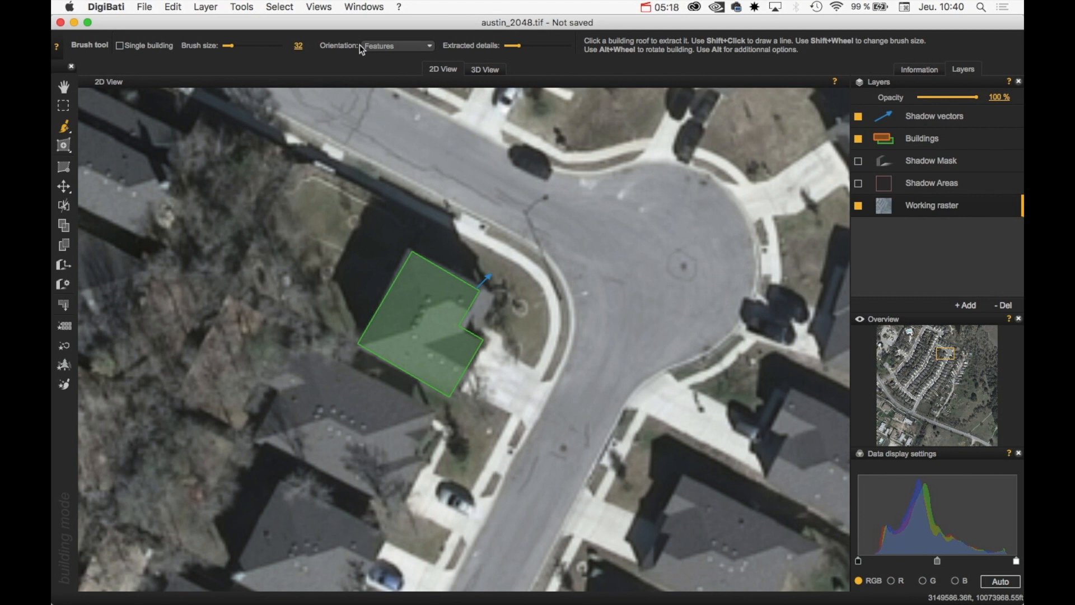
# Split the workspace vertically into 2D and 3D views, centred on the extracted building
pyautogui.click(314, 8)
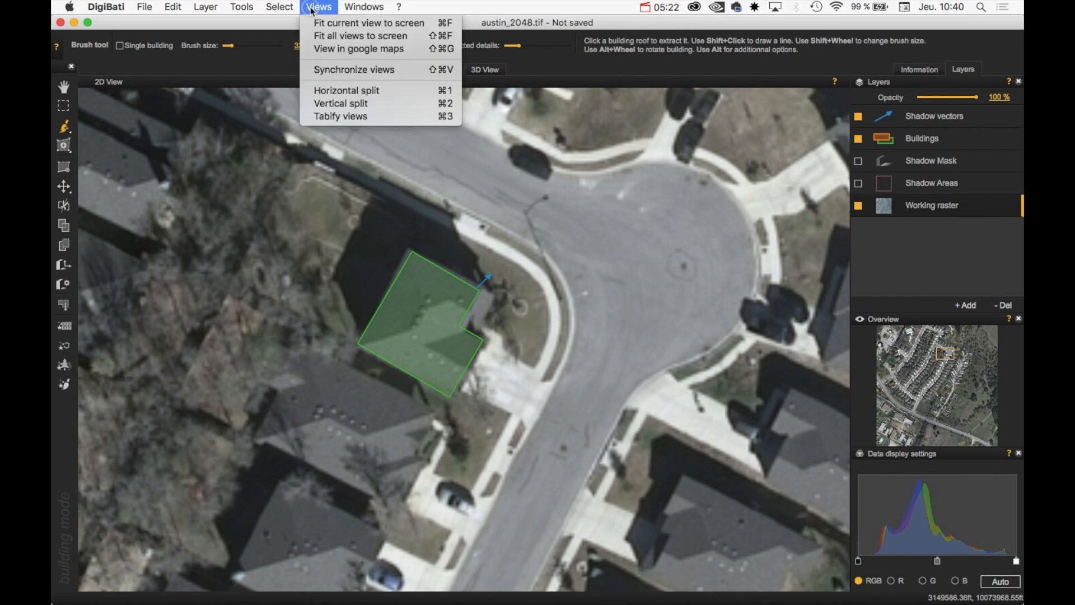
pyautogui.click(359, 105)
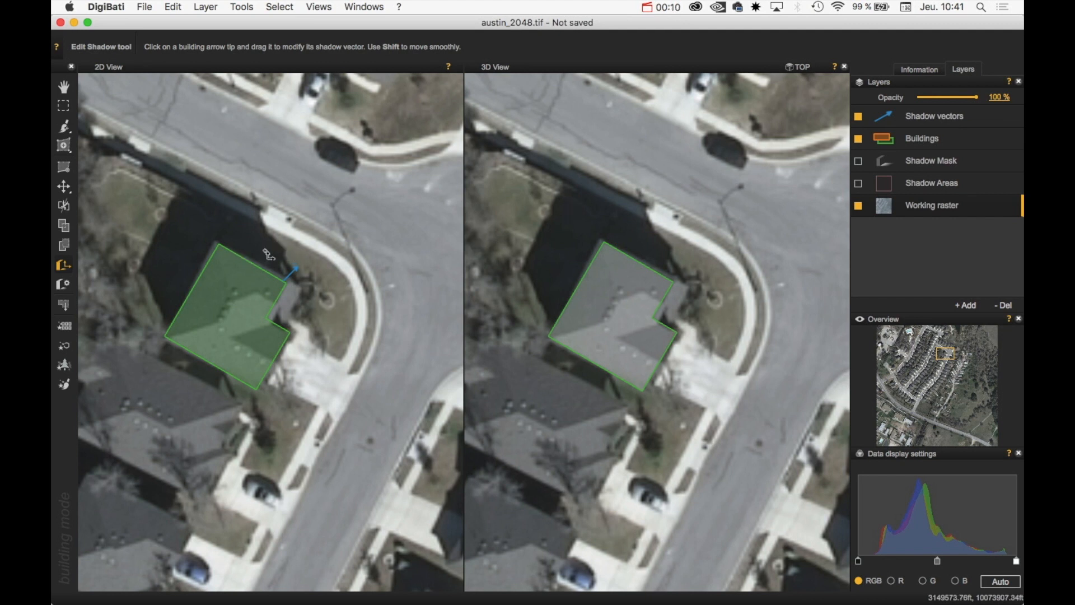
pyautogui.press('b')
pyautogui.moveTo(308, 262); pyautogui.dragTo(324, 292)
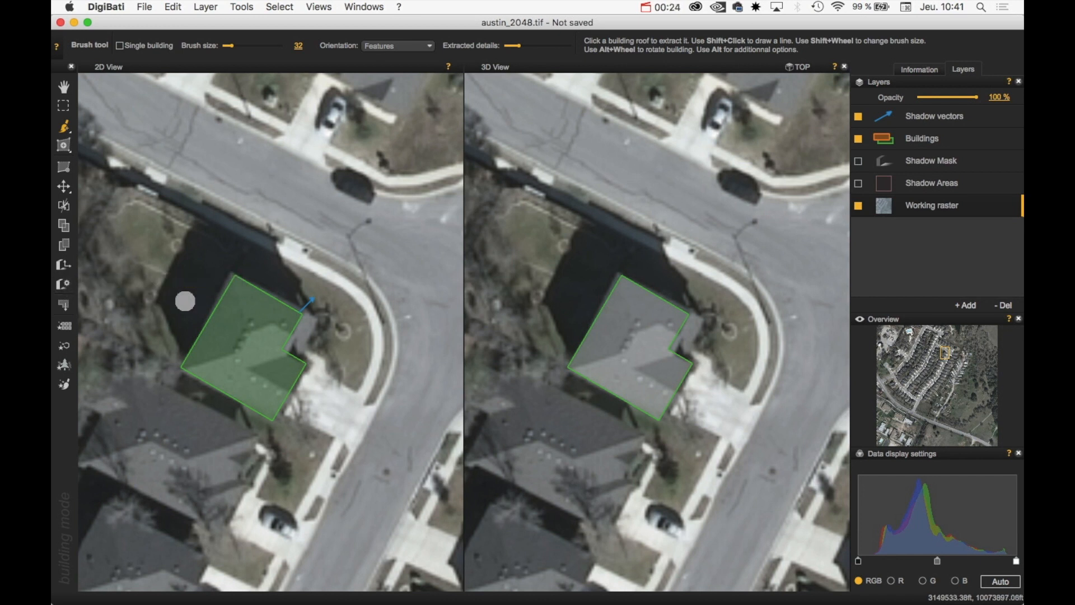
pyautogui.press('s')
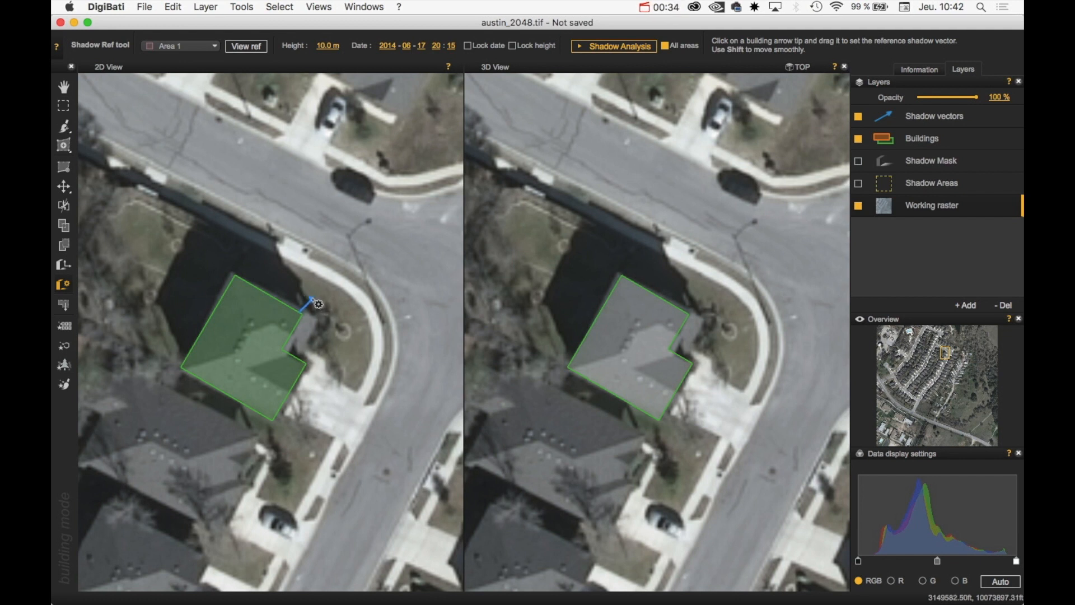
pyautogui.moveTo(313, 301); pyautogui.dragTo(205, 205)
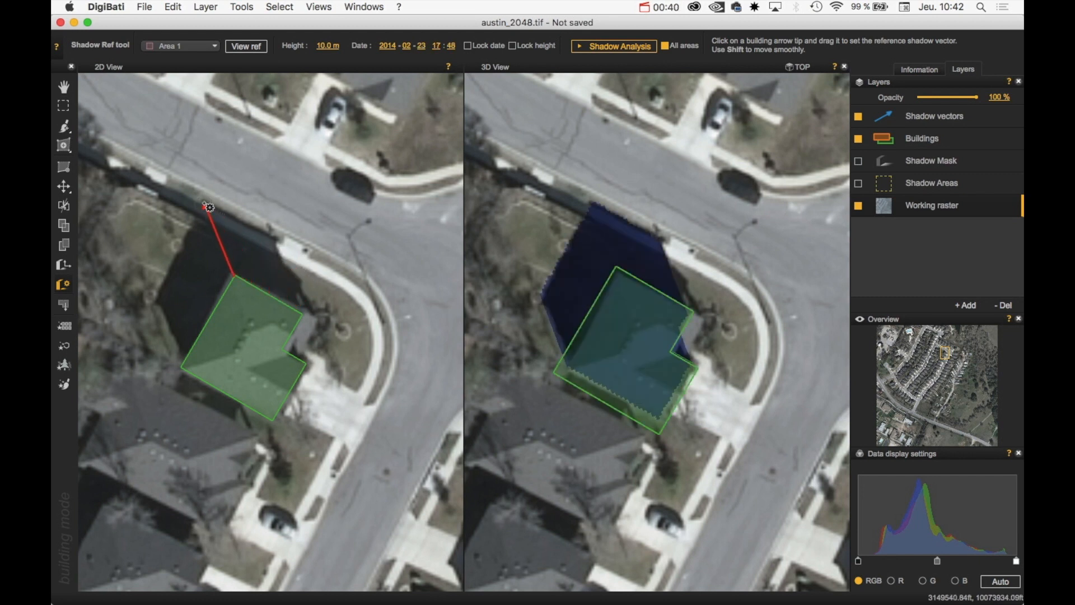
pyautogui.moveTo(204, 207); pyautogui.dragTo(201, 207)
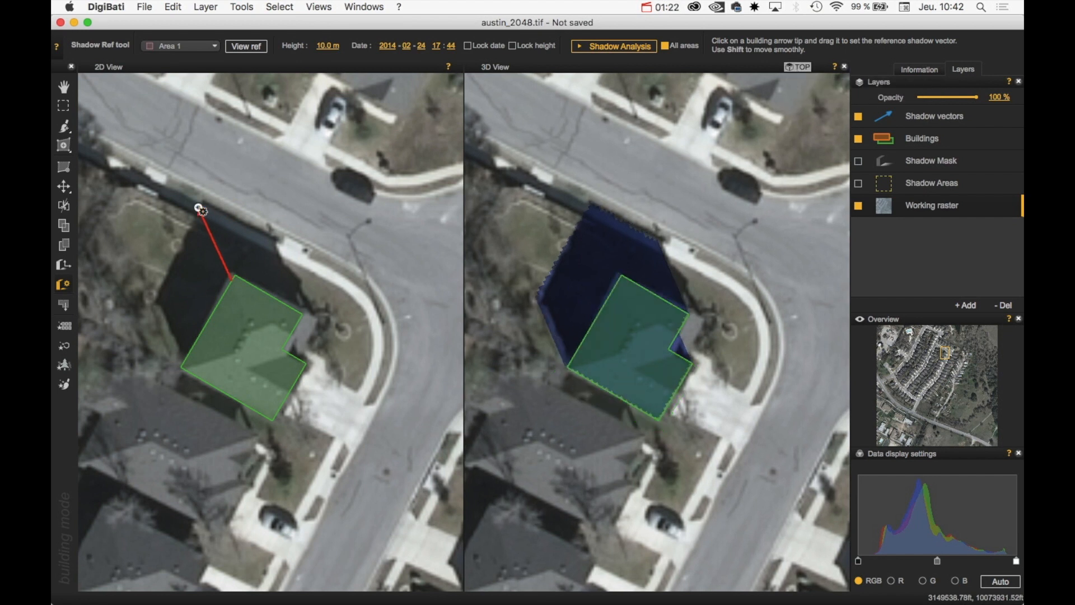
pyautogui.moveTo(199, 208); pyautogui.dragTo(199, 205)
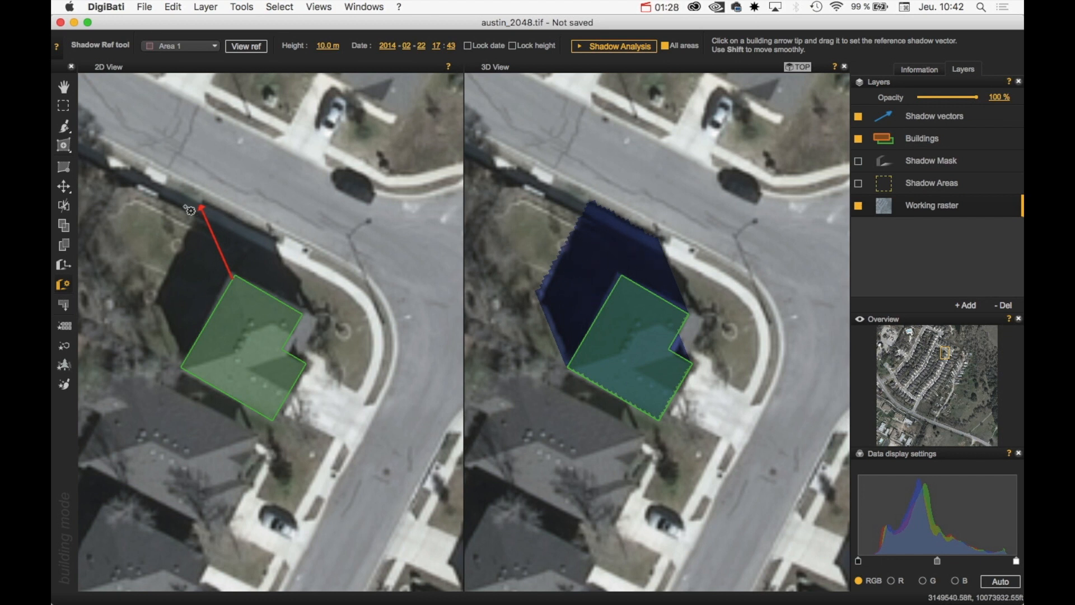
pyautogui.moveTo(200, 209); pyautogui.dragTo(201, 205)
# Tabify the views and zoom around the building in the full-width 2D map
pyautogui.click(317, 5)
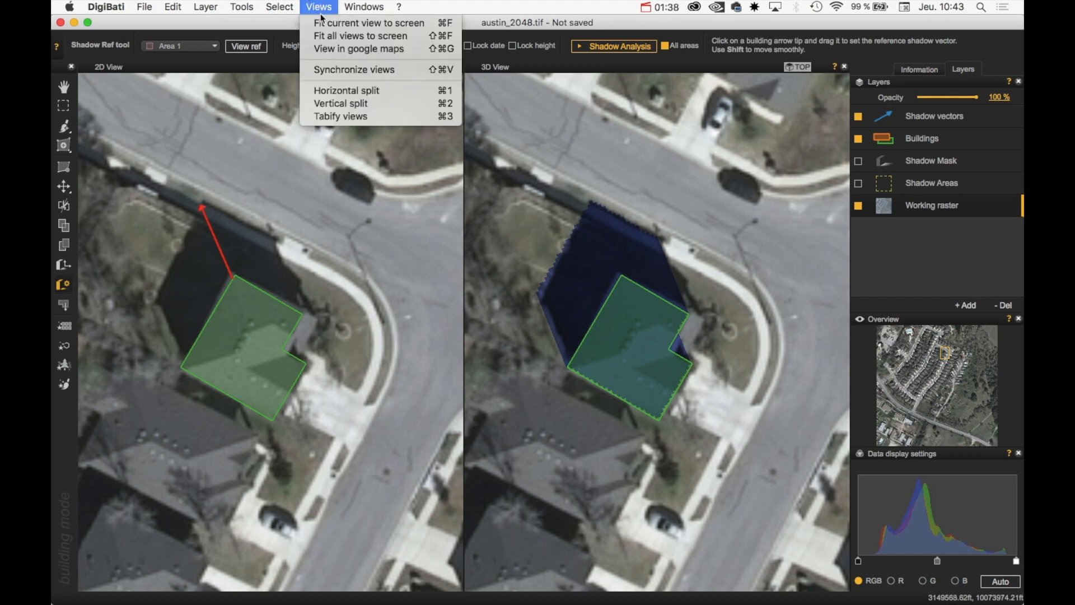
pyautogui.click(361, 120)
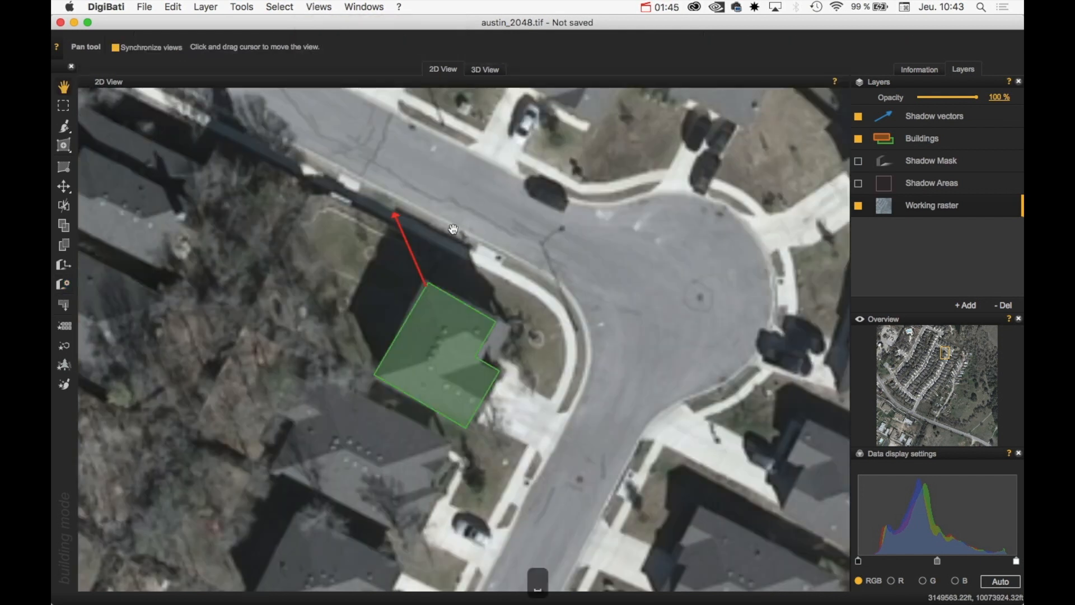
pyautogui.scroll(-5, 453, 229)
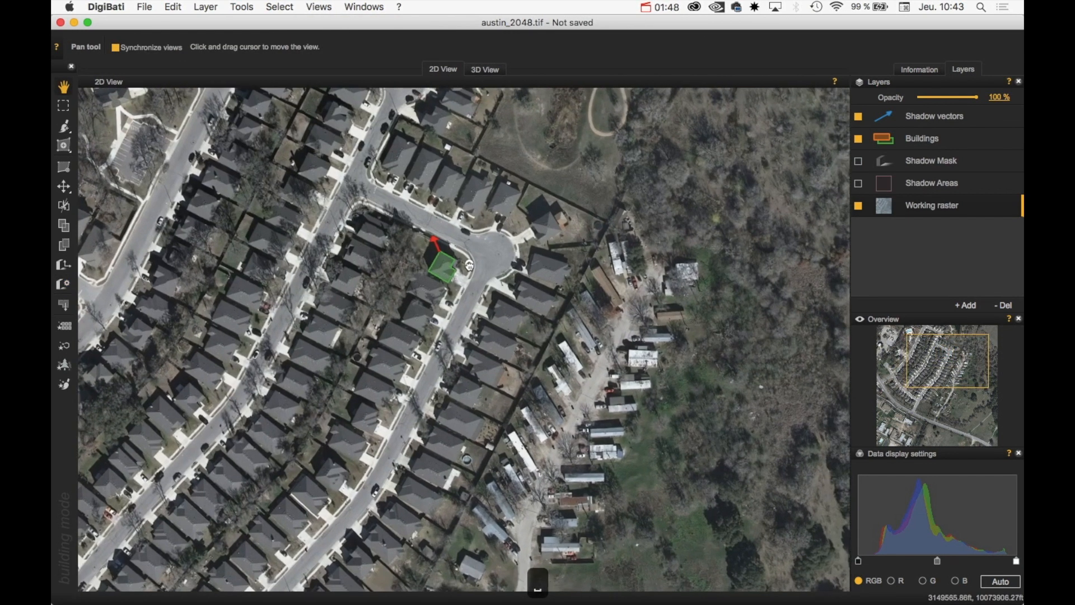
pyautogui.moveTo(469, 266); pyautogui.dragTo(473, 270)
pyautogui.scroll(-5, 469, 269)
pyautogui.scroll(5, 466, 298)
pyautogui.scroll(3, 455, 262)
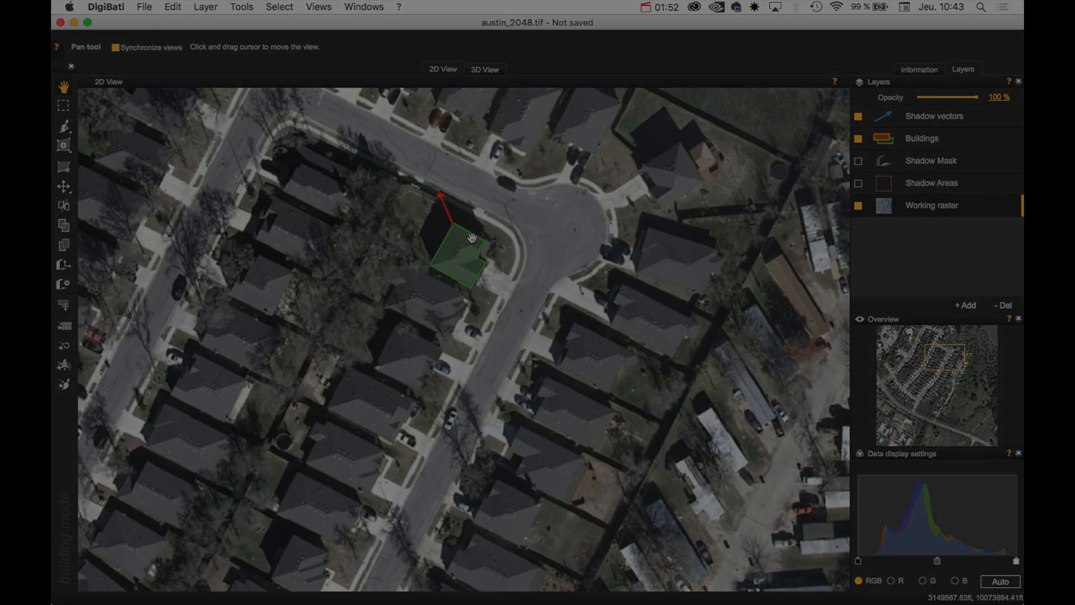